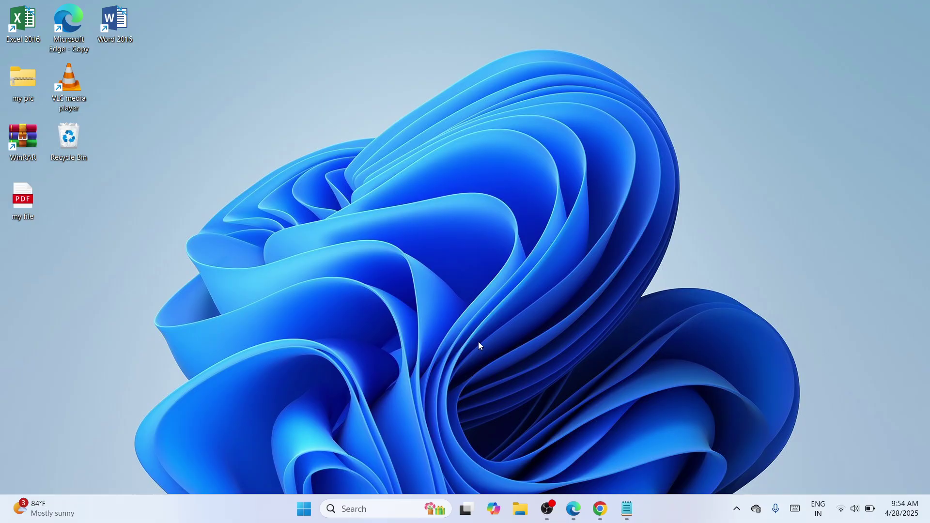
Step: Launch the Registry Editor by running regedit and allow it to make changes to the device
key(super+r)
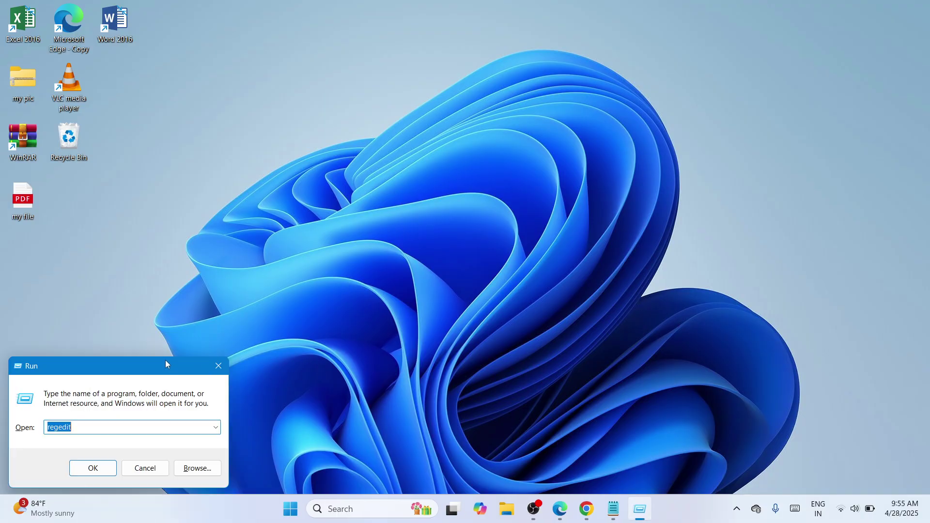
drag(167, 364, 504, 164)
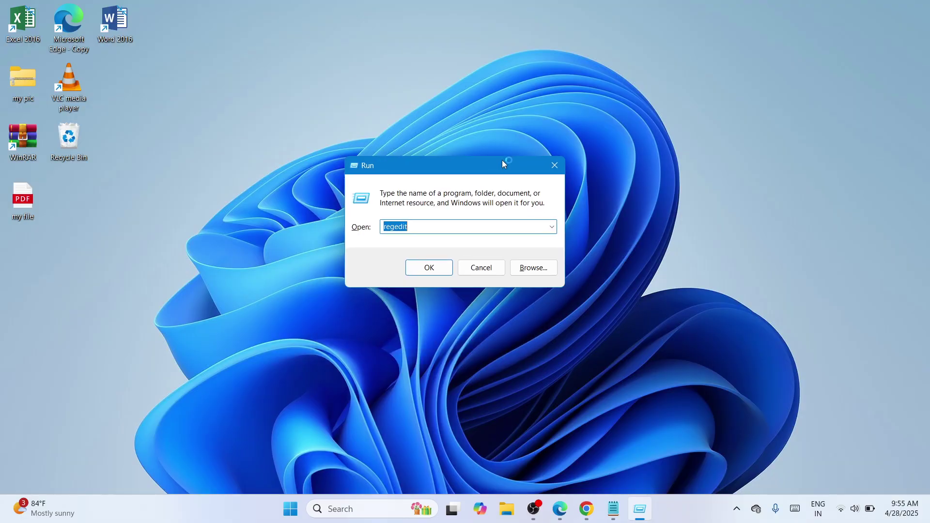
click(426, 231)
click(439, 274)
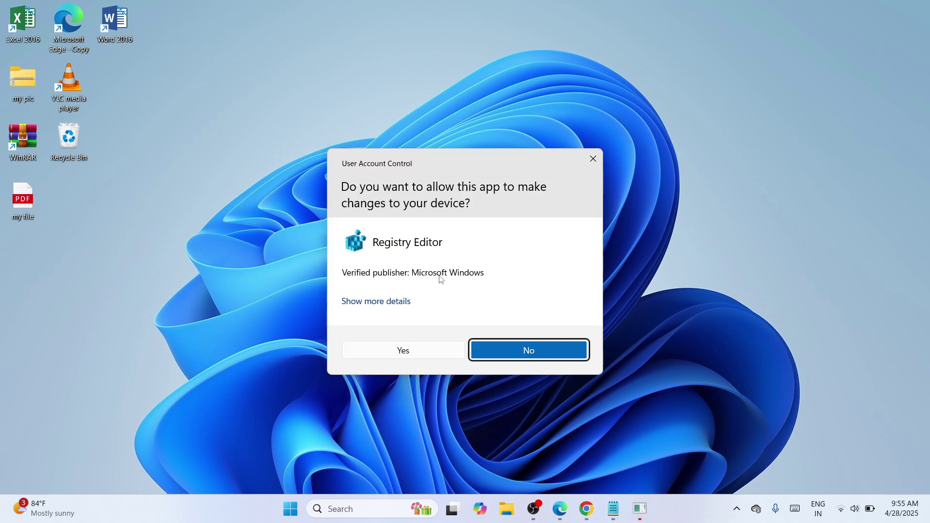
click(428, 349)
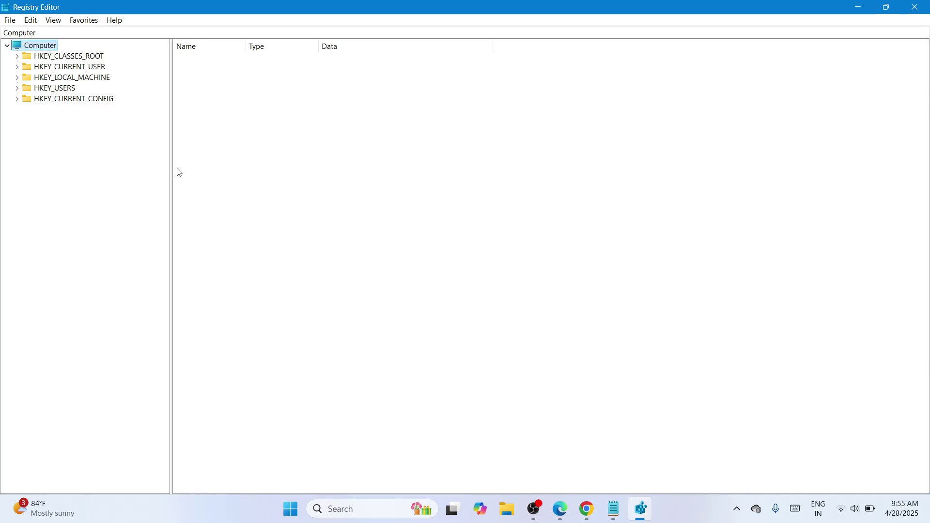
Step: Go to the registry key HKEY_LOCAL_MACHINE\SYSTEM\CurrentControlSet\Control\Keyboard Layout
click(80, 81)
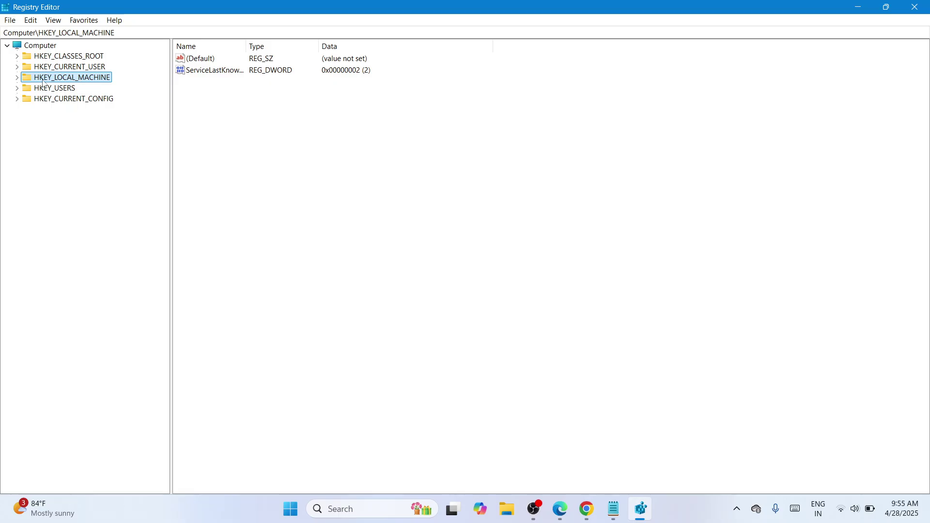
double_click(76, 80)
click(54, 145)
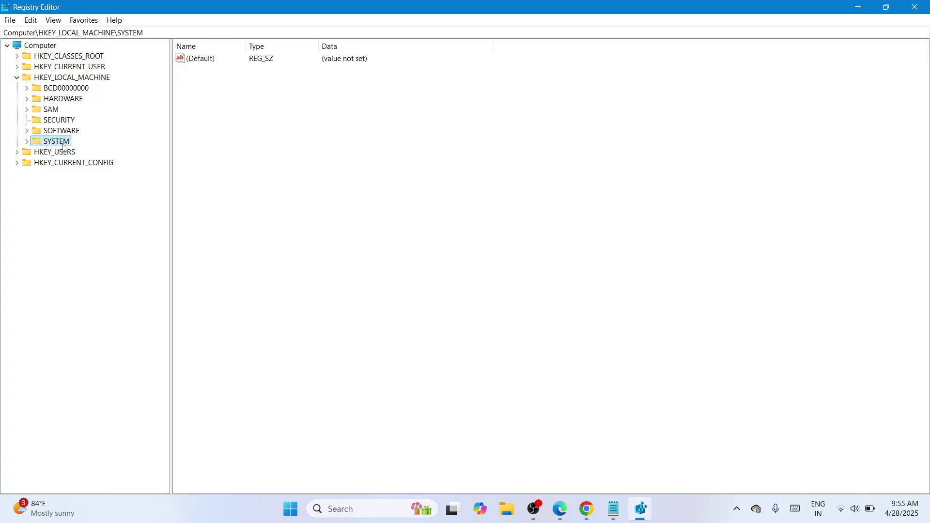
double_click(63, 144)
click(81, 184)
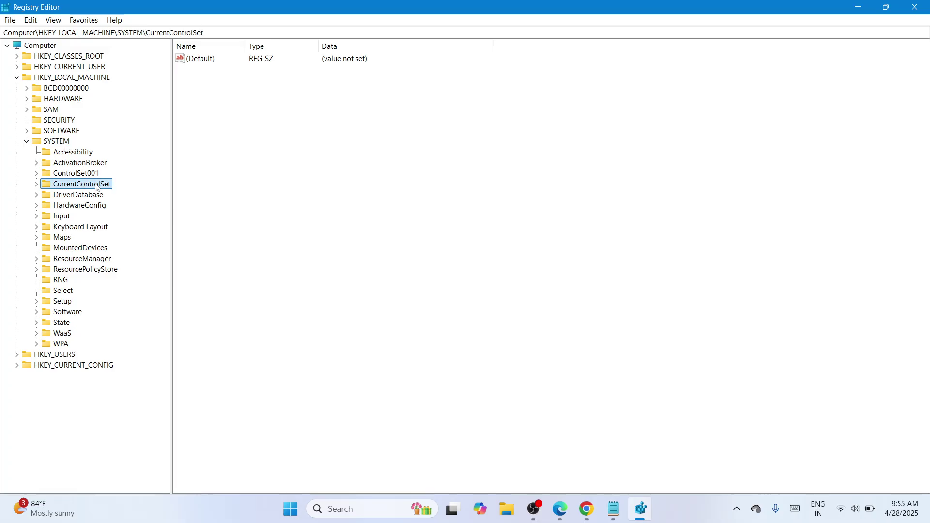
double_click(97, 186)
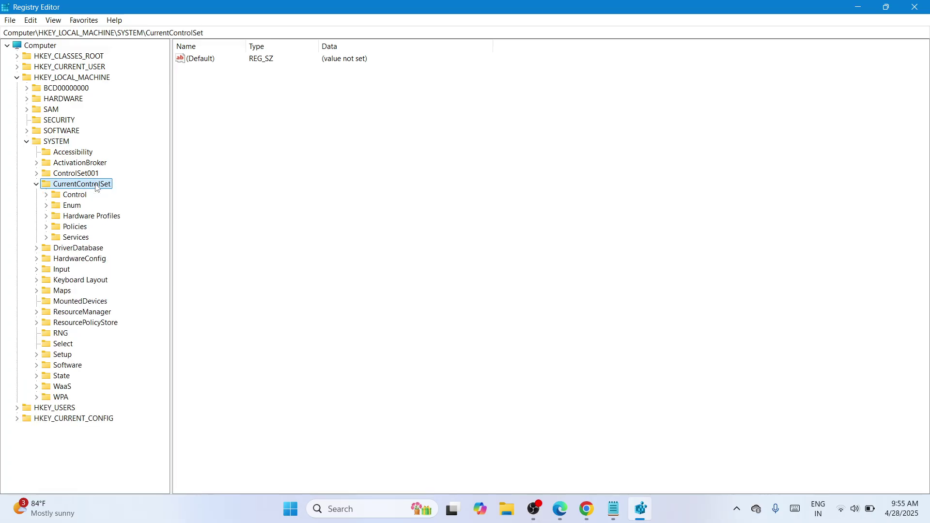
double_click(70, 195)
click(69, 195)
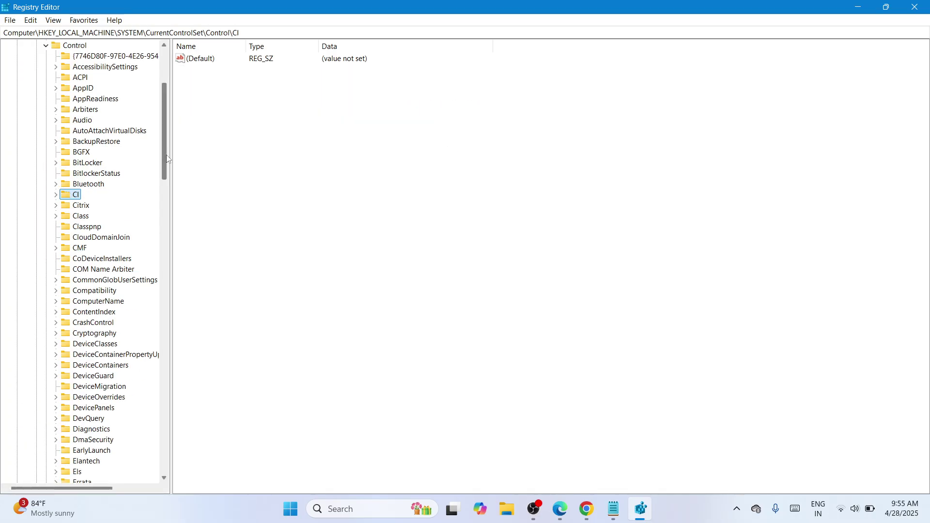
drag(165, 160, 163, 262)
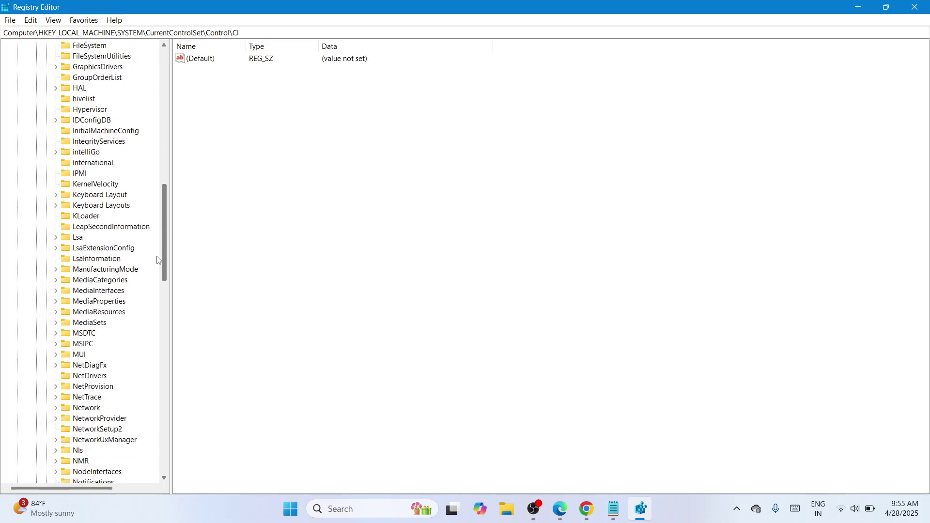
click(111, 197)
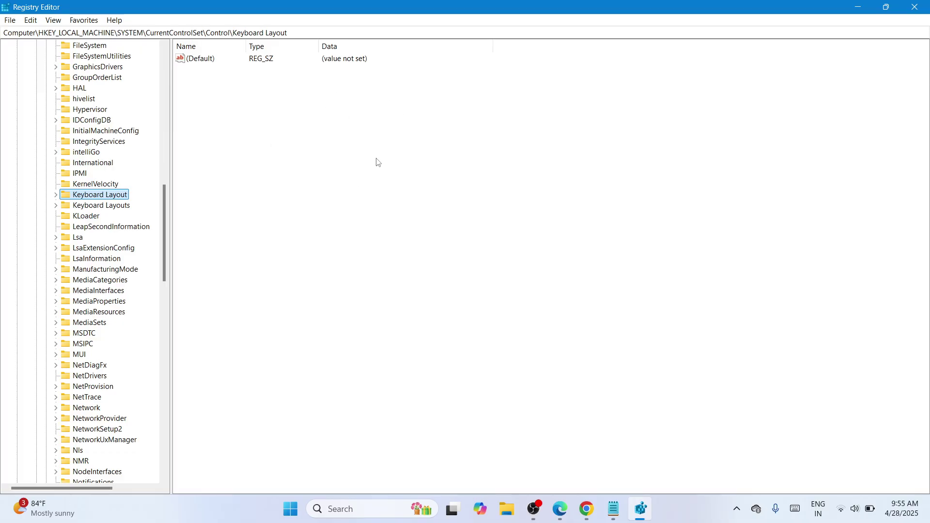
Step: Create a binary value named Scancode Map in the Keyboard Layout key
right_click(376, 141)
mouse_move(422, 146)
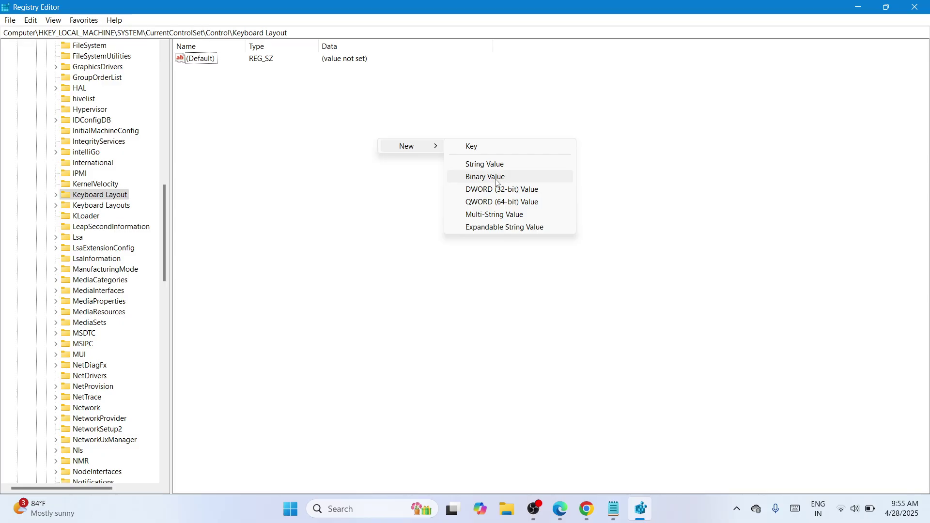
click(481, 177)
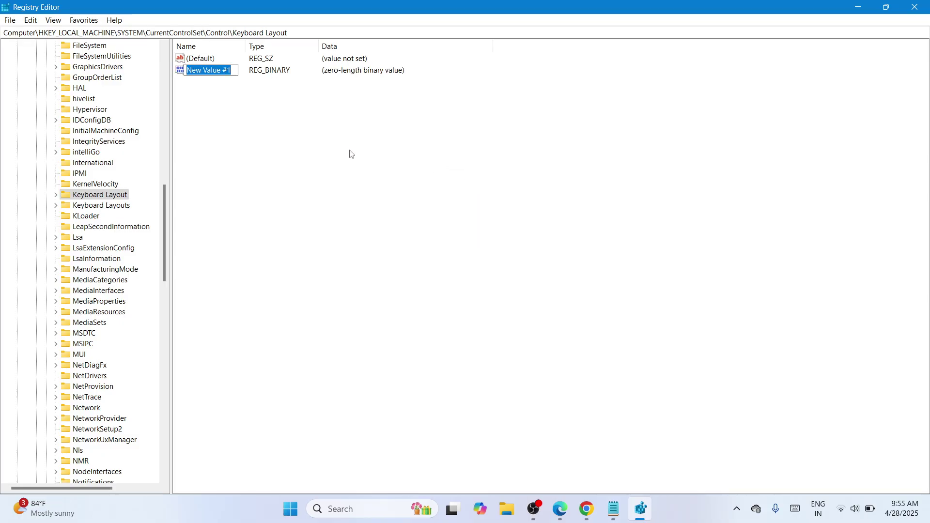
key(BackSpace)
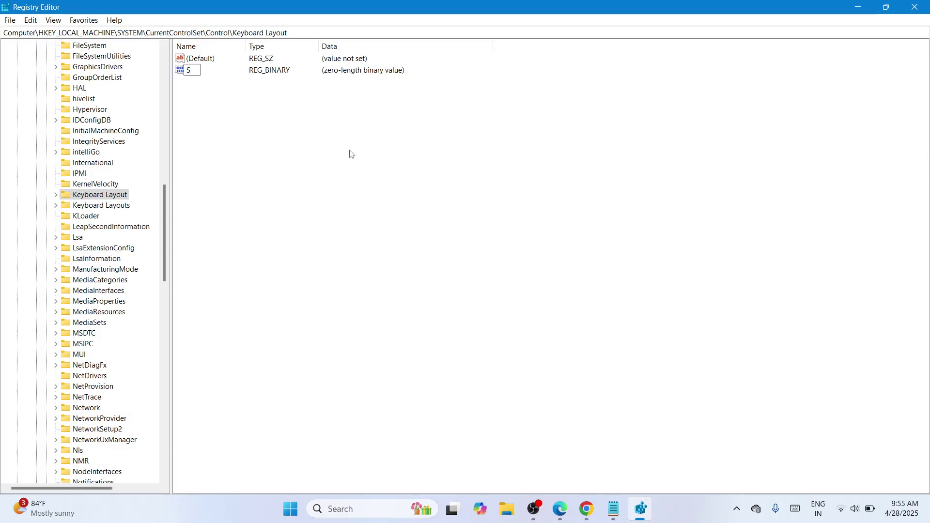
text(Scancode Mo)
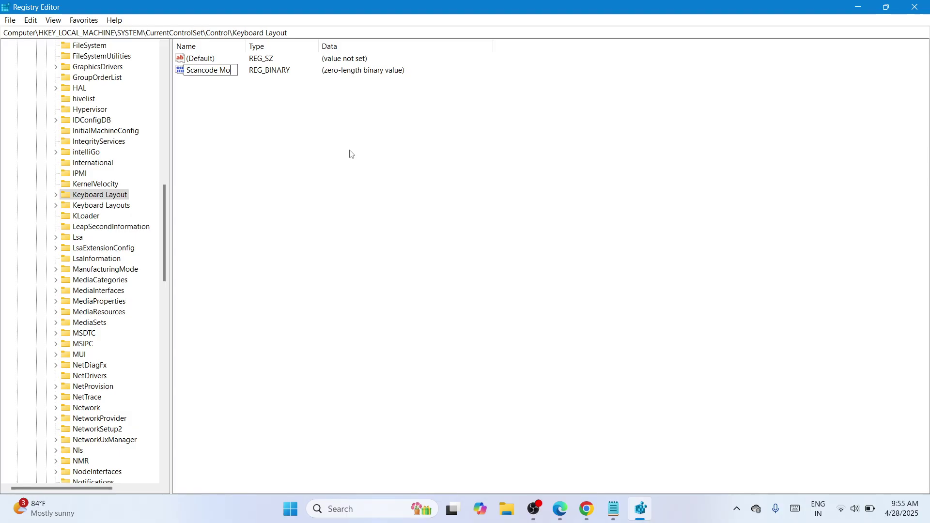
text(de)
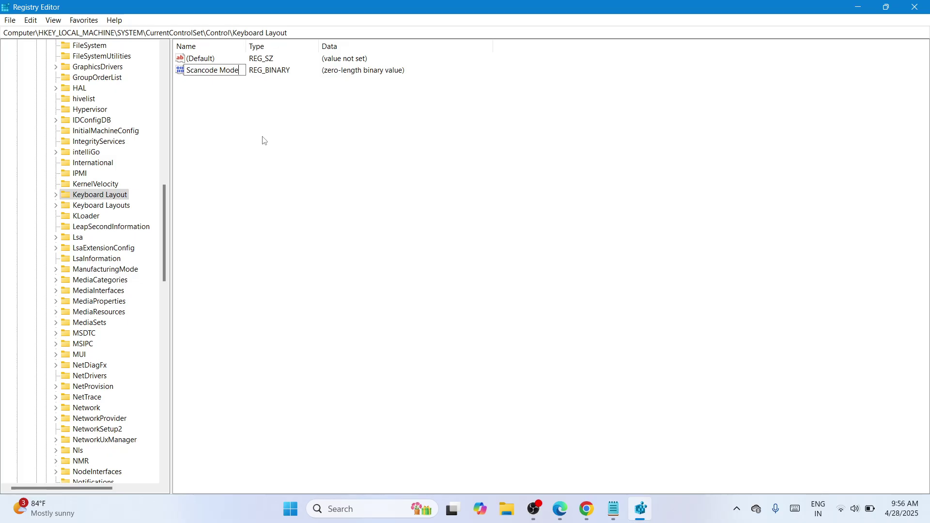
key(BackSpace)
key(BackSpace)
key(BackSpace)
text(ap)
key(Return)
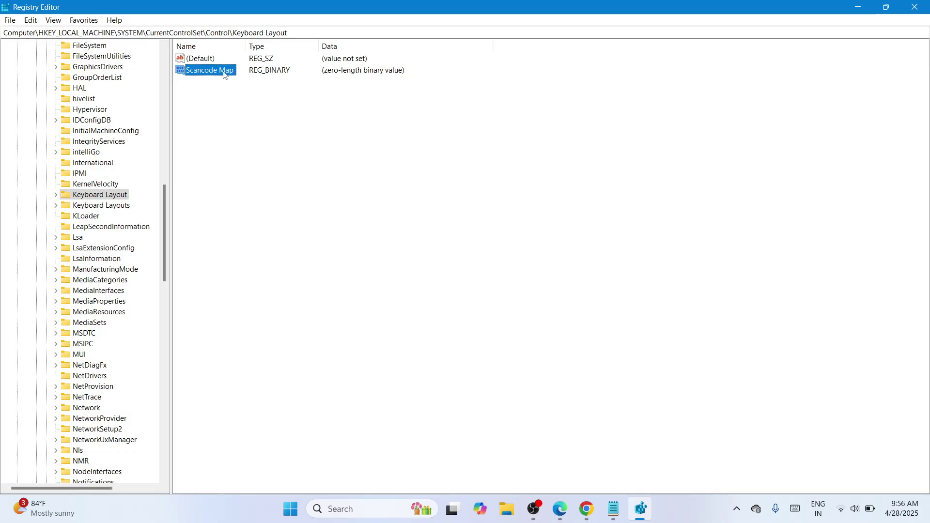
double_click(206, 72)
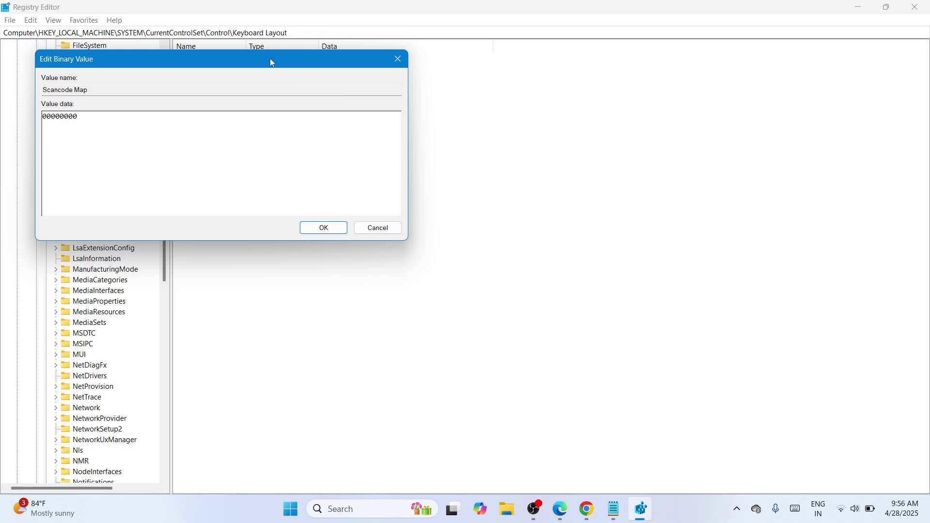
drag(271, 60, 544, 116)
text(00000000  )
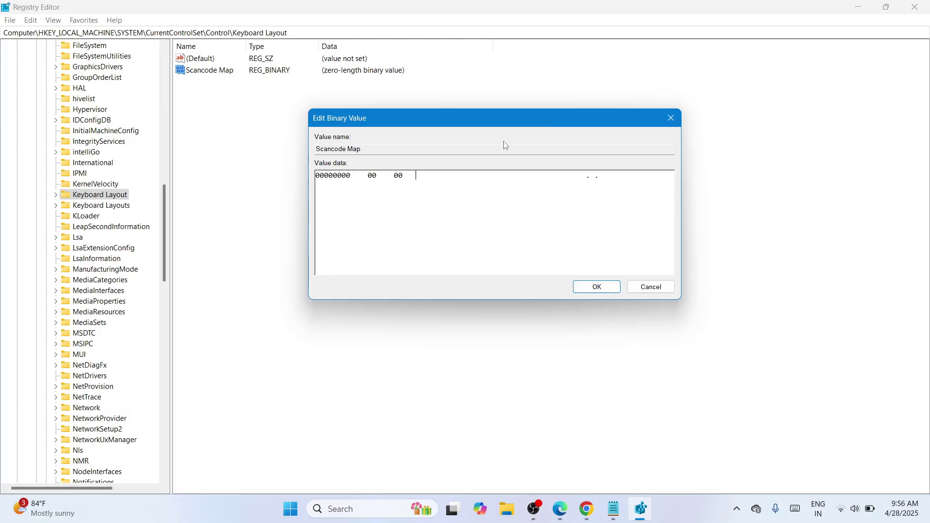
text(00 00 00 00 00 0)
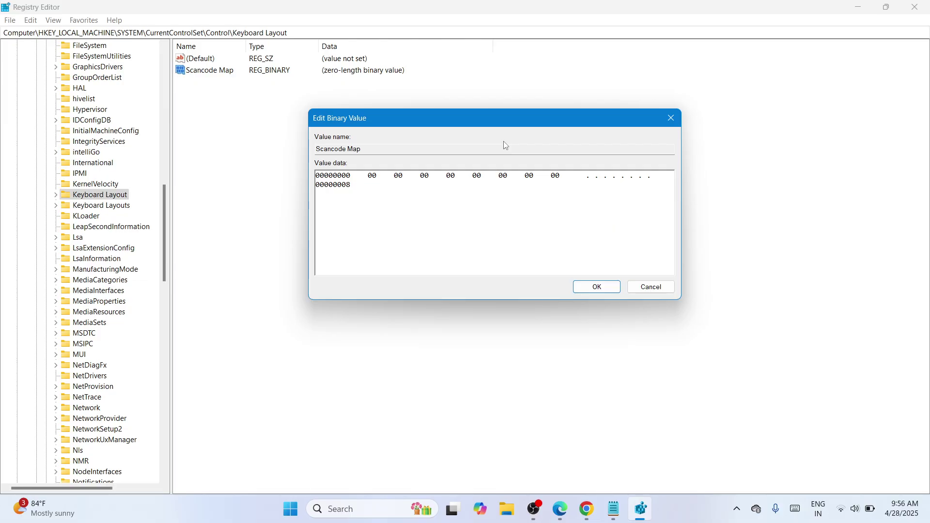
text(03 00 00 00 00 05 50)
key(BackSpace)
text(B E0 ......[à)
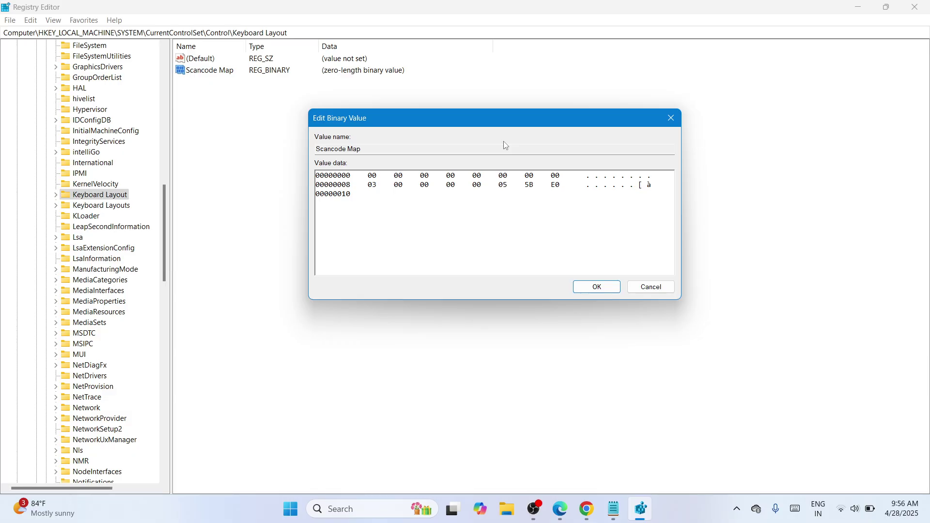
text(00)
key(Right)
text(50)
key(BackSpace)
text(5C E0)
text(00  00  00  00  00)
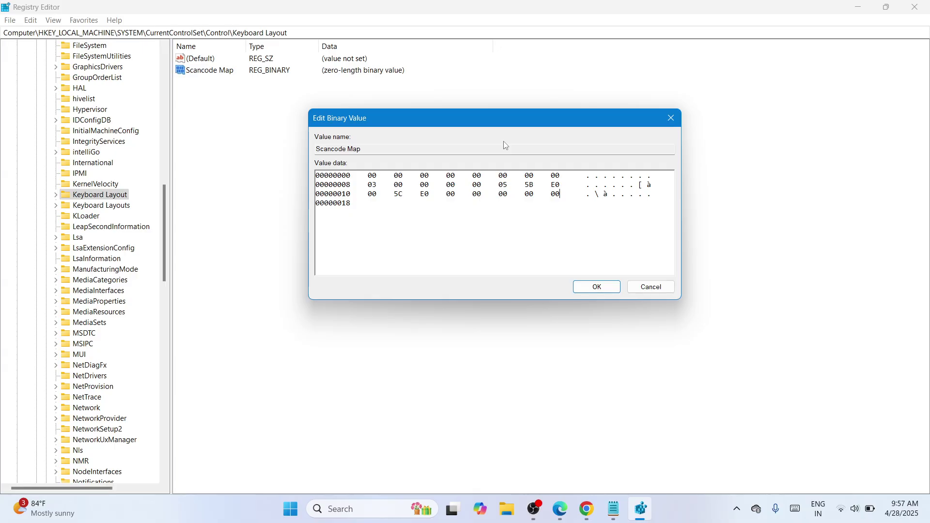
click(600, 289)
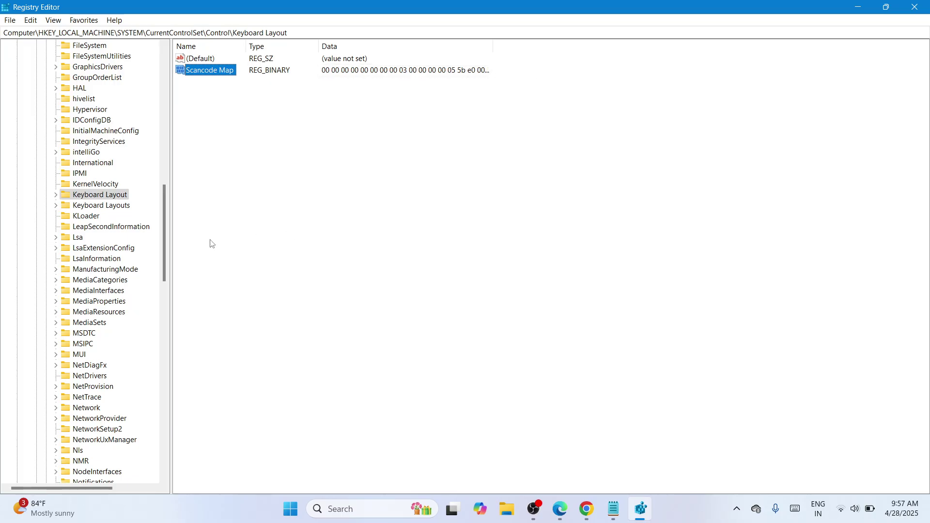
click(924, 5)
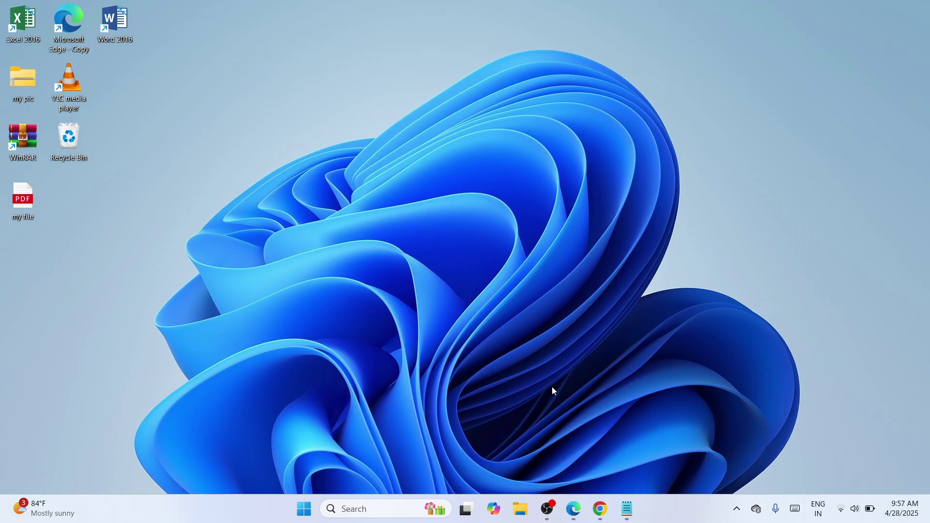
Step: Reopen the Registry Editor by running regedit and approve its permission request
key(super+r)
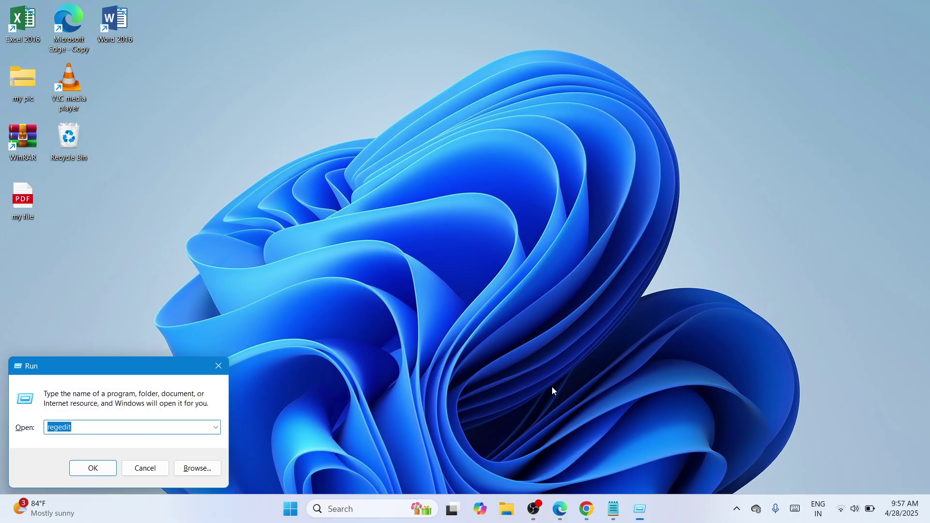
drag(145, 374, 457, 174)
click(424, 227)
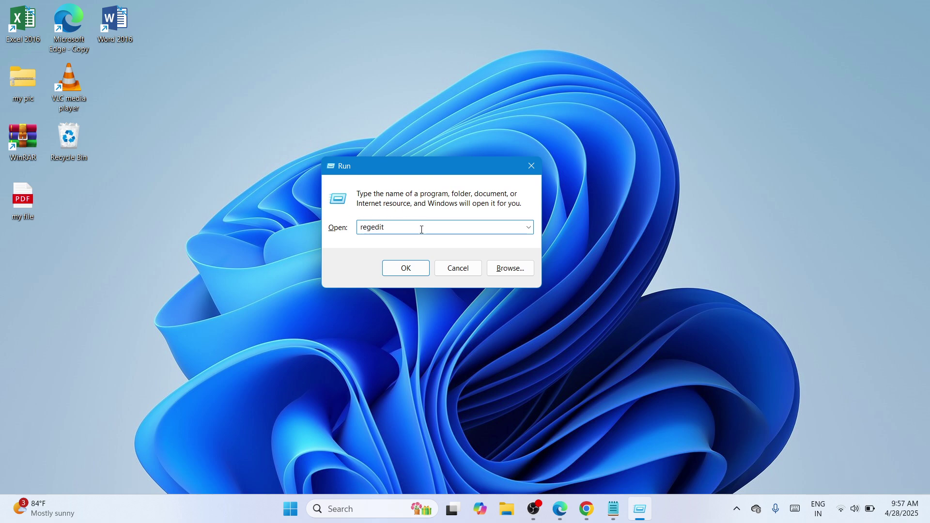
click(406, 268)
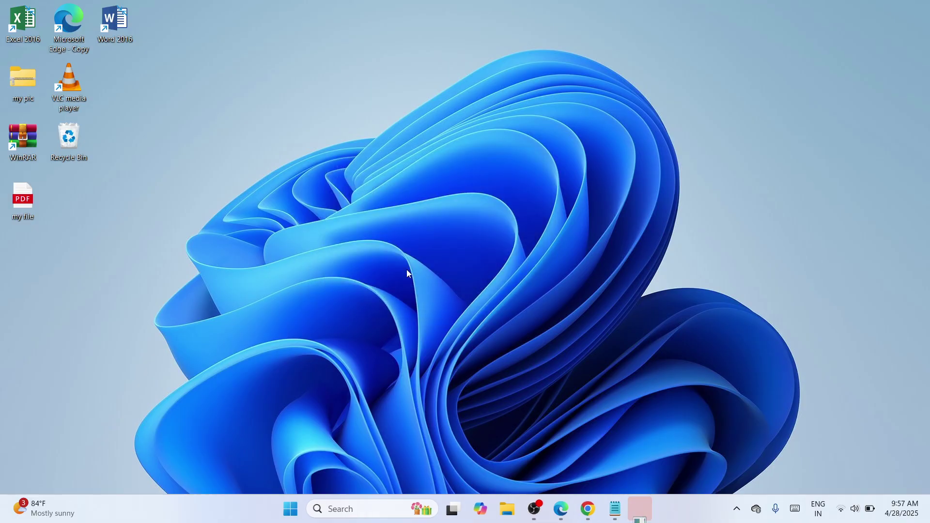
click(402, 357)
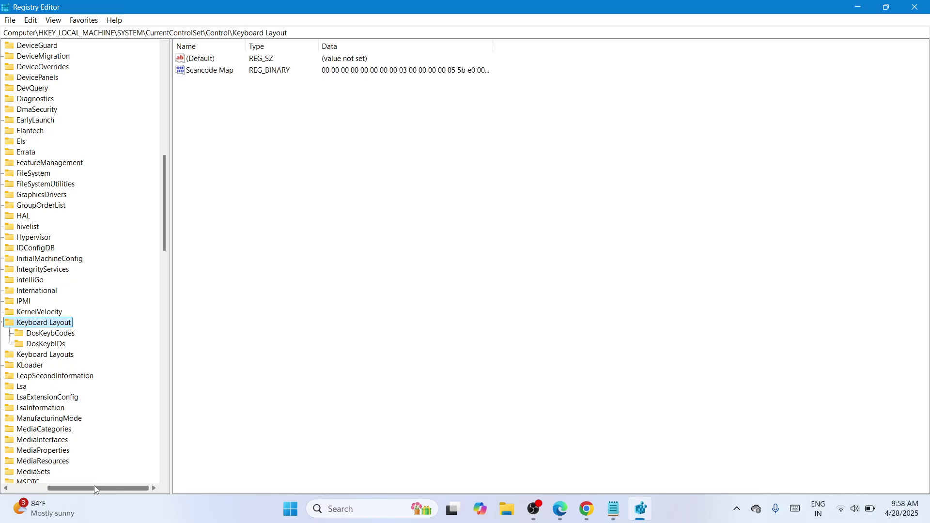
Step: Permanently delete the Scancode Map value from the Keyboard Layout key
drag(67, 488, 30, 488)
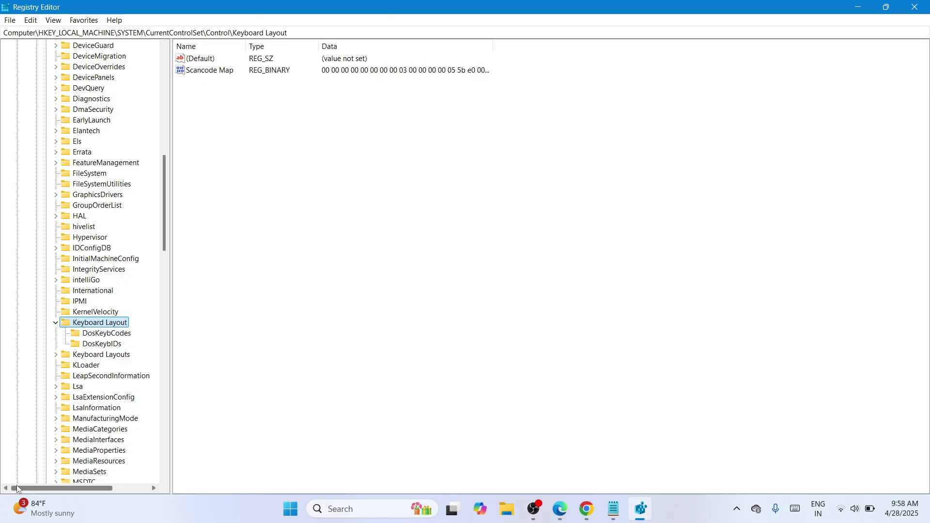
click(224, 74)
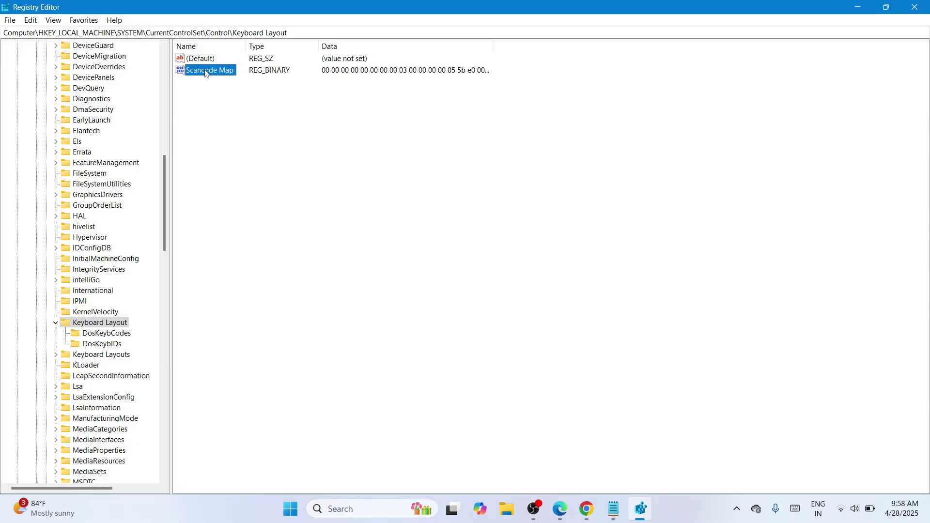
right_click(206, 72)
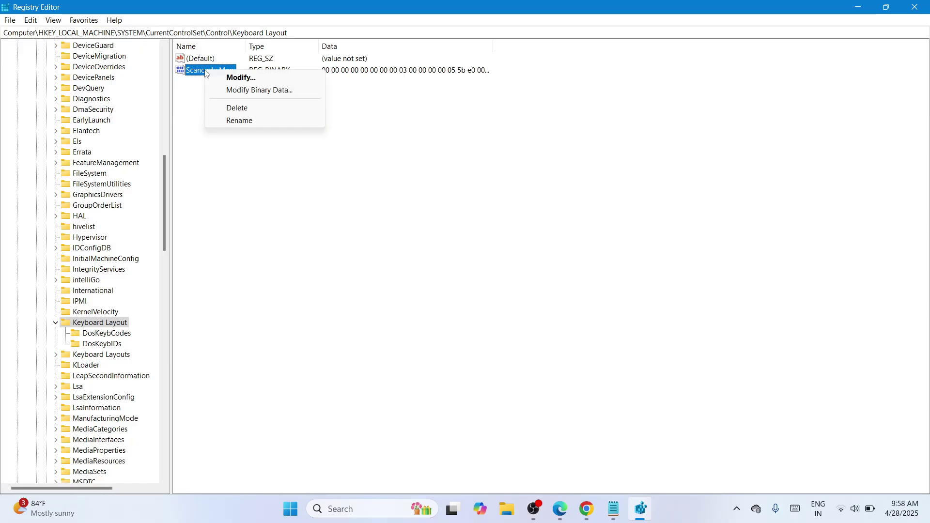
click(239, 107)
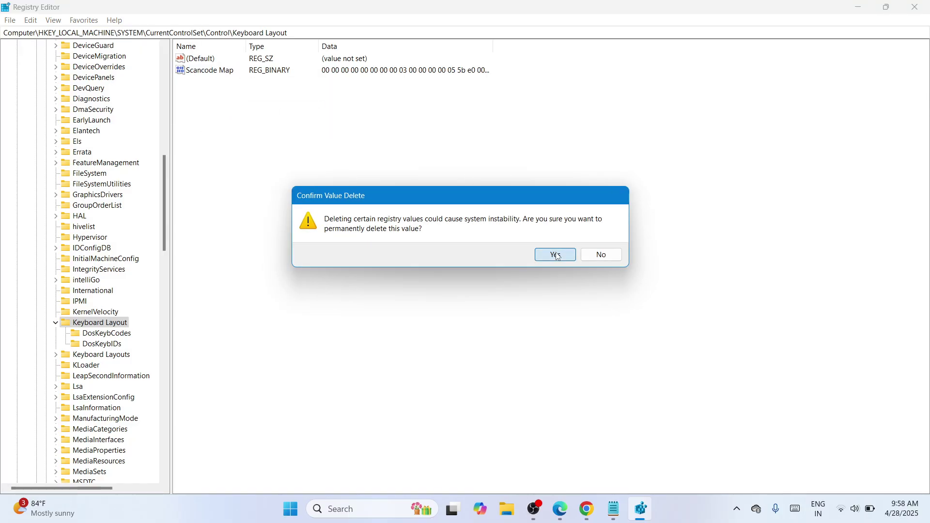
click(557, 254)
Step: Collapse the expanded registry keys up to Computer and close the Registry Editor
click(55, 323)
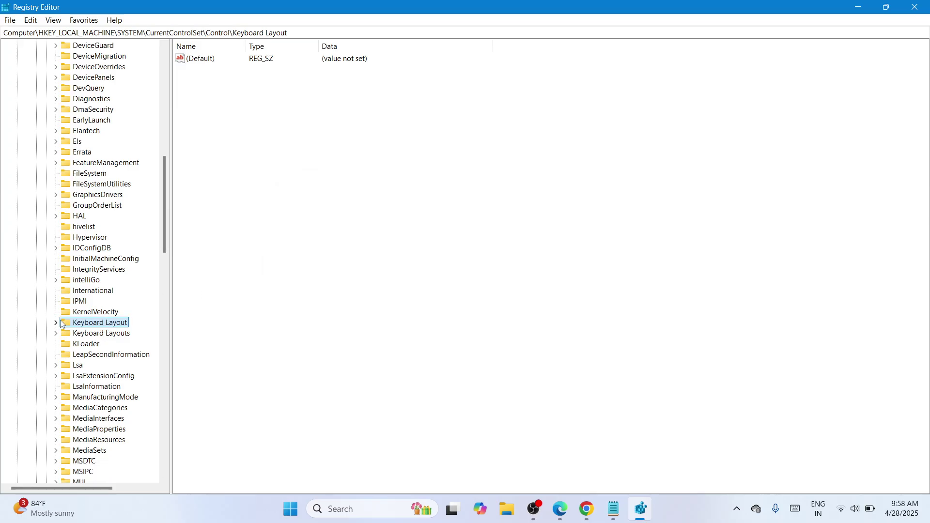
drag(163, 222, 167, 118)
click(46, 184)
click(37, 184)
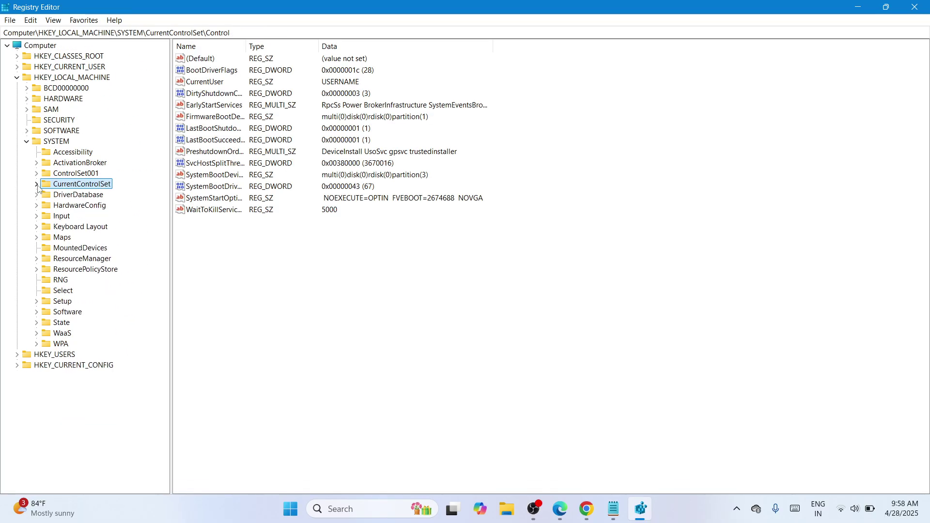
click(26, 141)
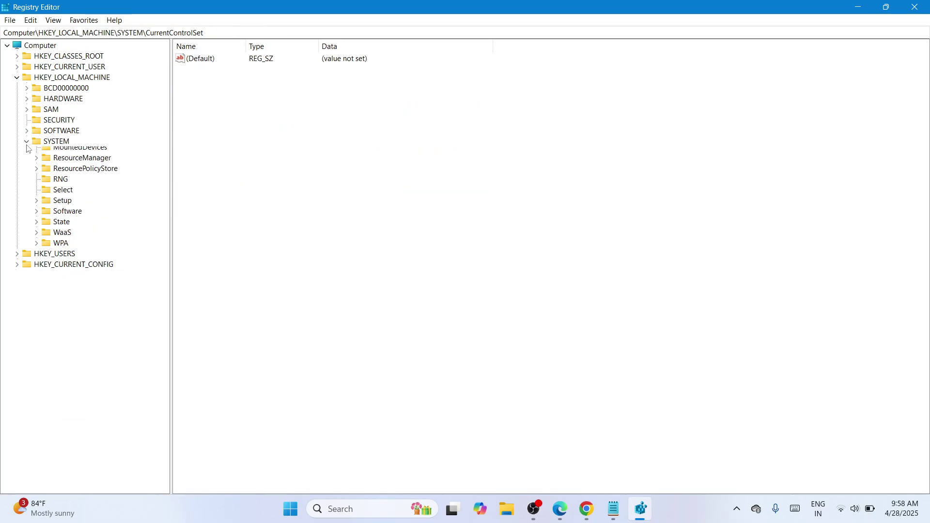
click(17, 79)
click(7, 46)
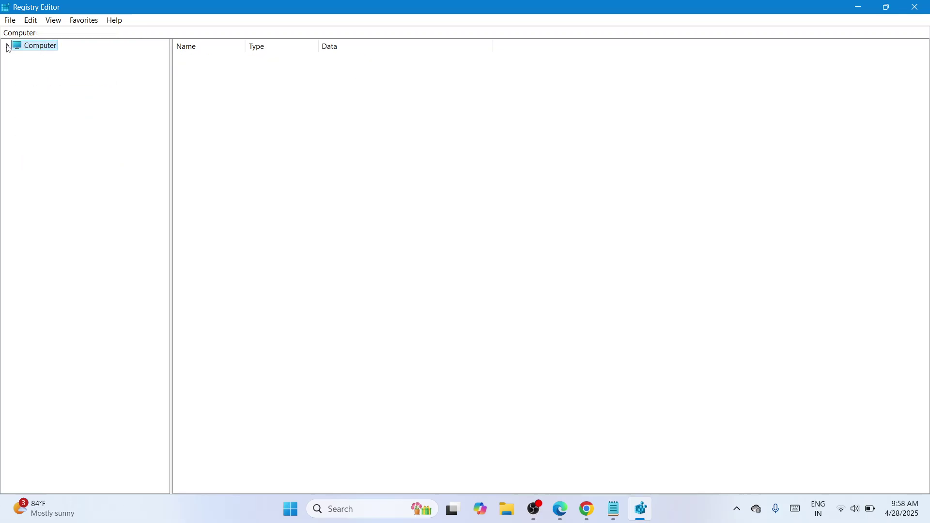
click(915, 7)
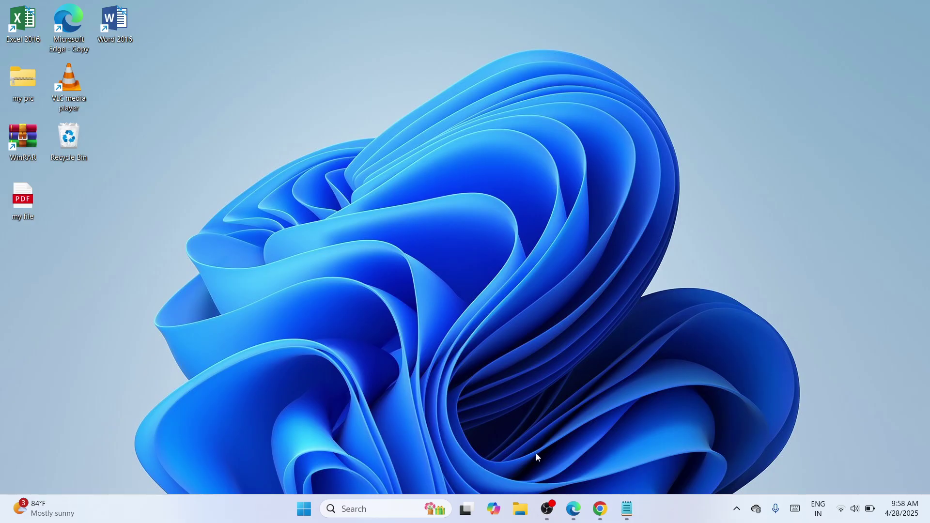
click(547, 508)
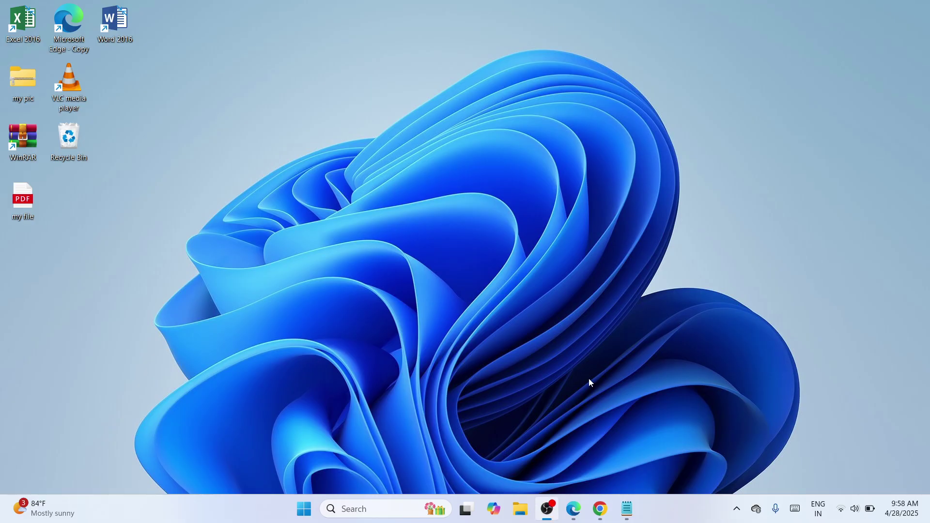